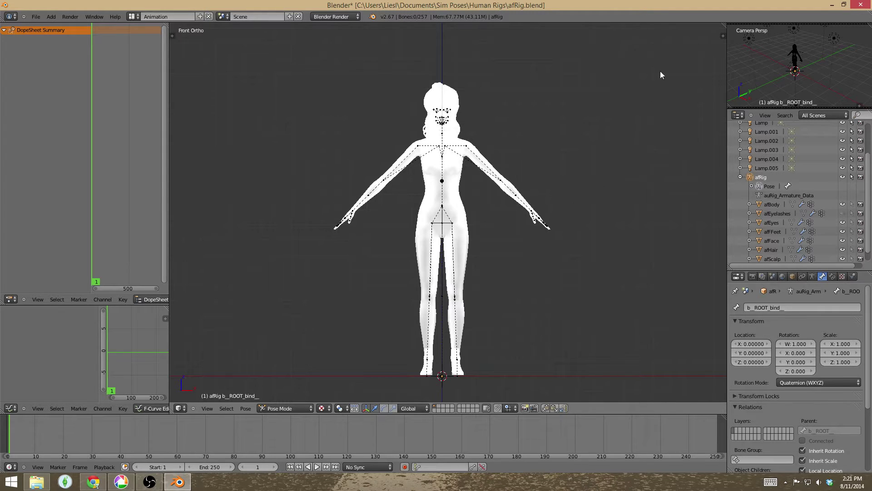
# Bring the afRig figure to a front view and reveal the 3D View properties panel
pyautogui.moveTo(677, 42); pyautogui.dragTo(619, 164, button='middle')
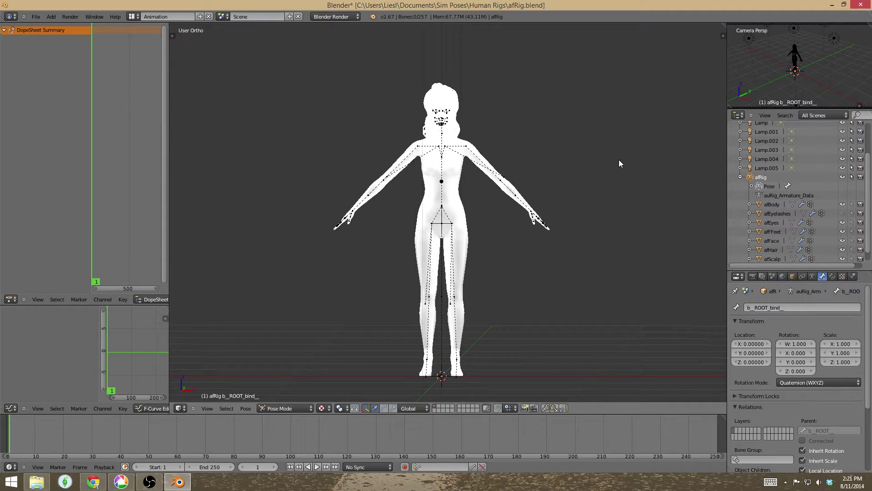
pyautogui.moveTo(625, 157); pyautogui.dragTo(639, 156, button='middle')
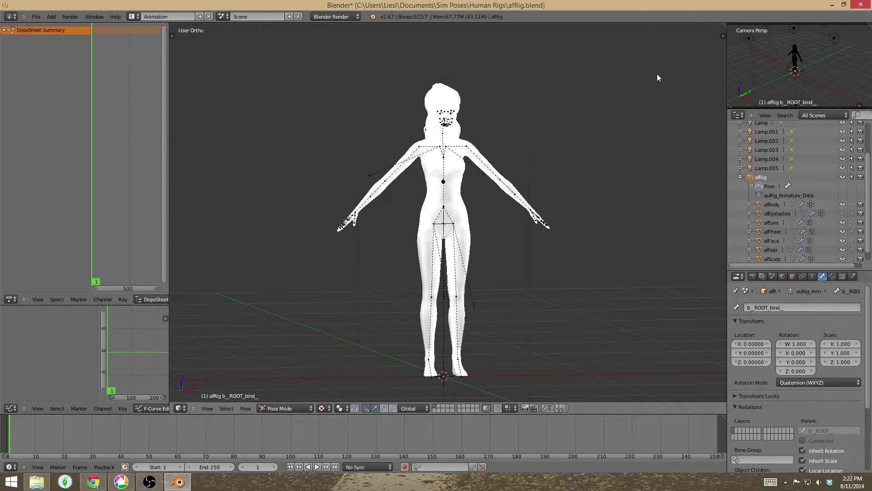
pyautogui.moveTo(658, 78); pyautogui.dragTo(547, 82, button='middle')
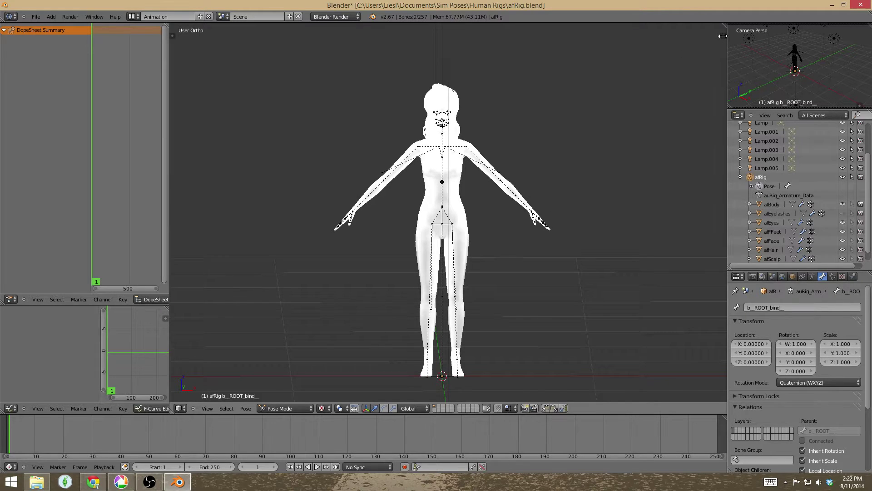
pyautogui.click(722, 36)
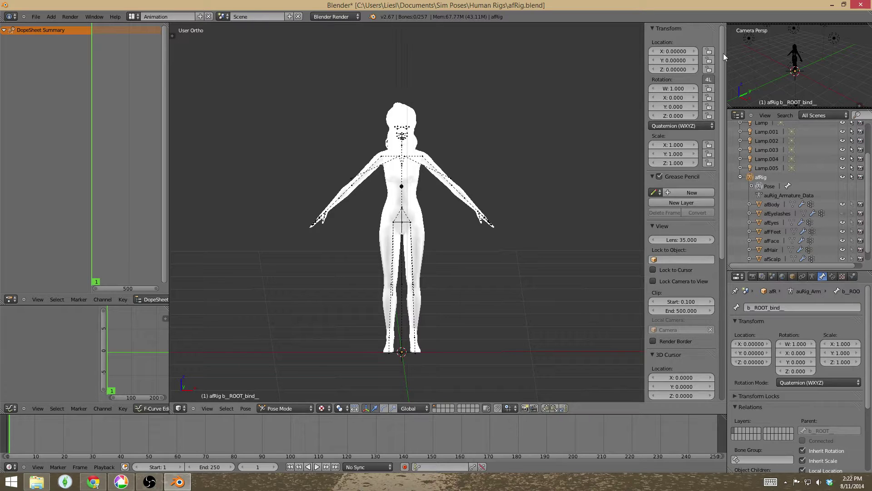
pyautogui.moveTo(723, 54); pyautogui.dragTo(724, 213)
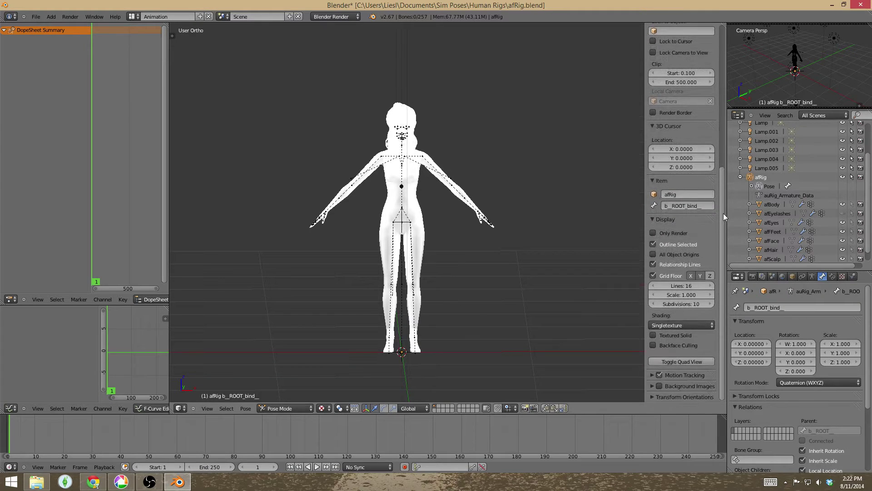
# Expand the Display section and open the Shading mode list (GLSL, Multitexture, Singletexture)
pyautogui.click(653, 219)
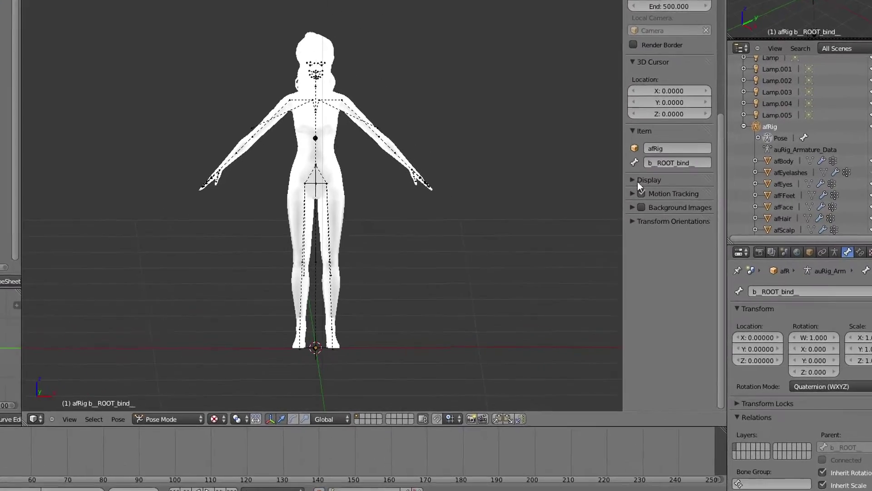
pyautogui.click(626, 153)
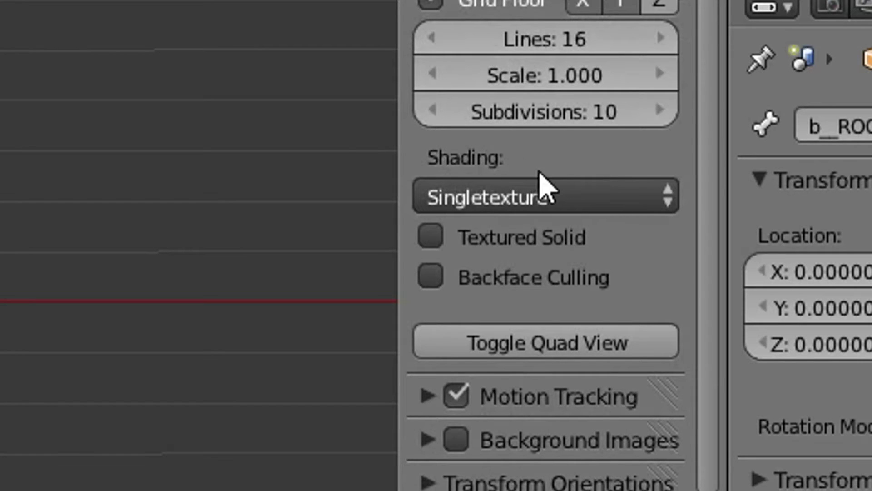
pyautogui.click(600, 196)
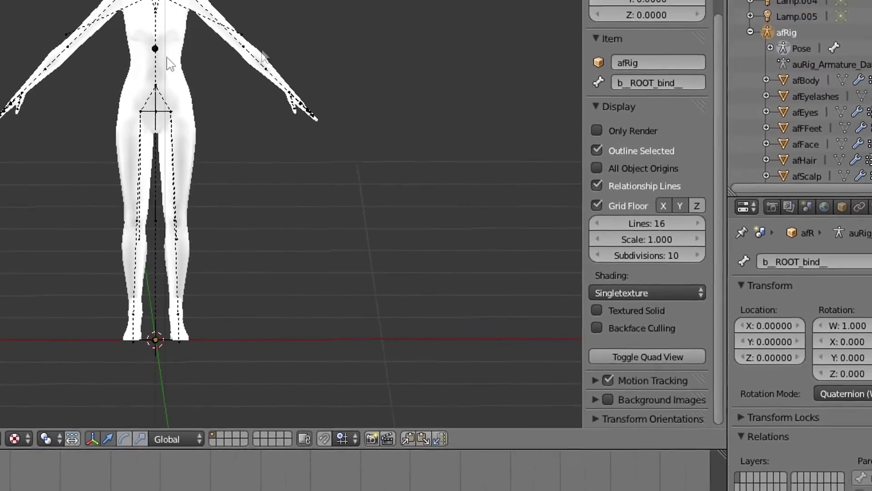
pyautogui.click(638, 284)
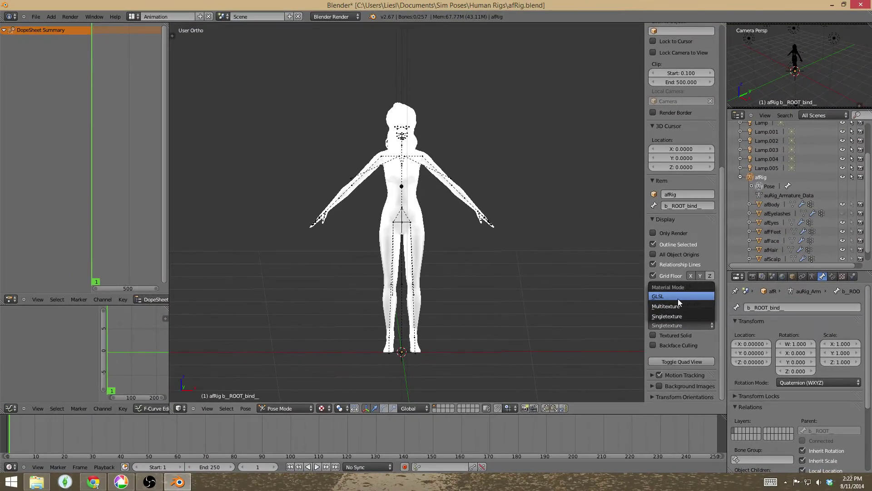
# Switch viewport shading to GLSL to show skin, blonde hair and grey swimsuit, then widen the viewport
pyautogui.click(678, 297)
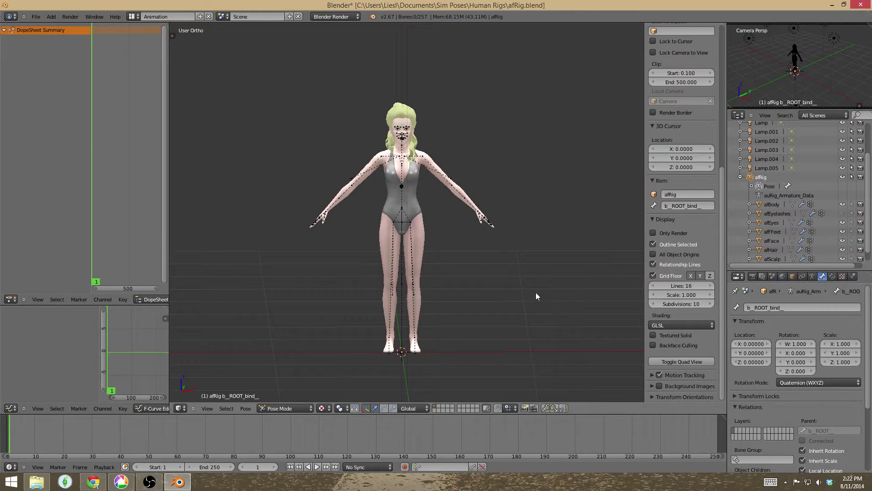
pyautogui.moveTo(537, 296)
pyautogui.mouseDown(button='middle')
pyautogui.moveTo(467, 292)
pyautogui.moveTo(546, 295)
pyautogui.mouseUp(button='middle')
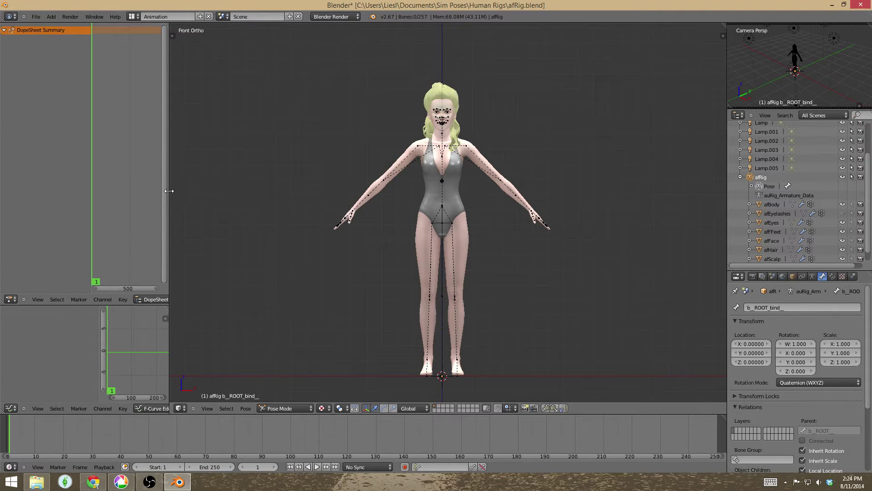
pyautogui.moveTo(169, 191); pyautogui.dragTo(117, 194)
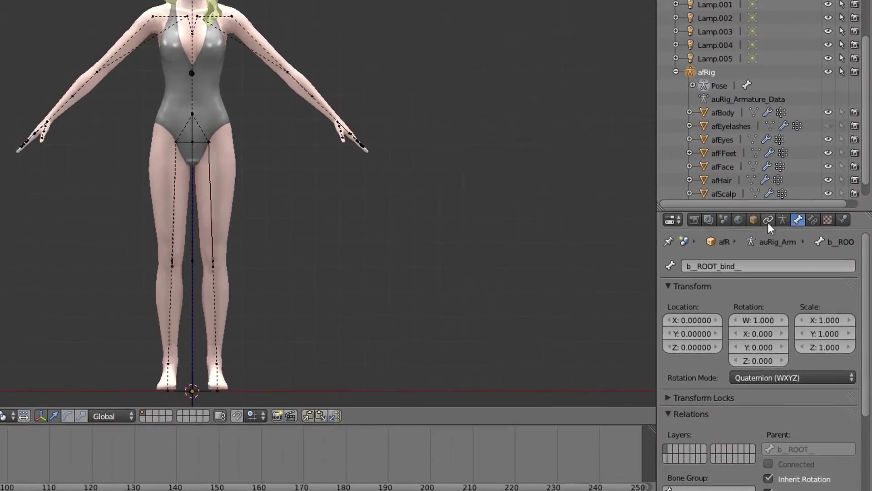
# Return to the root bone's transform settings and set its Y scale to 0.94
pyautogui.click(782, 220)
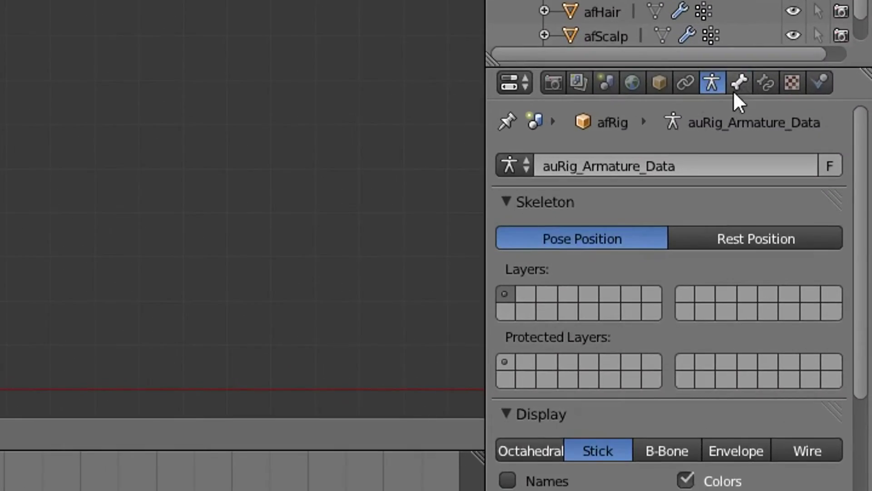
pyautogui.click(740, 83)
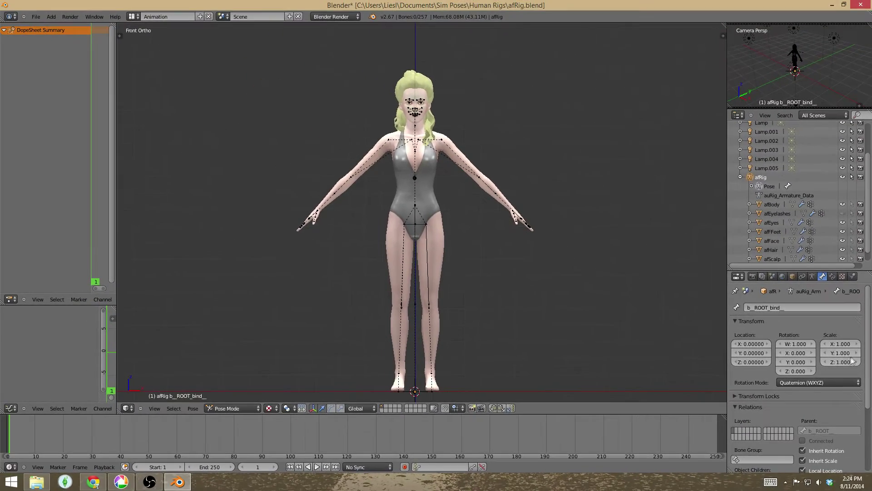
pyautogui.click(845, 352)
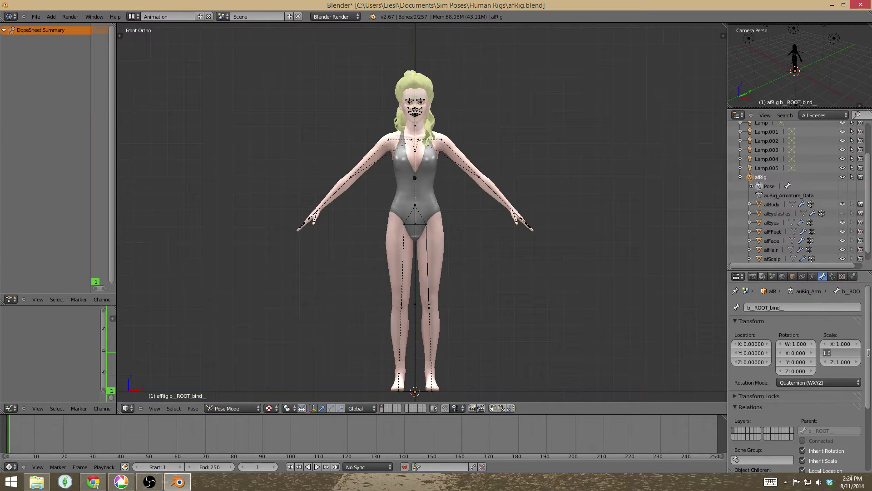
pyautogui.press('BackSpace')
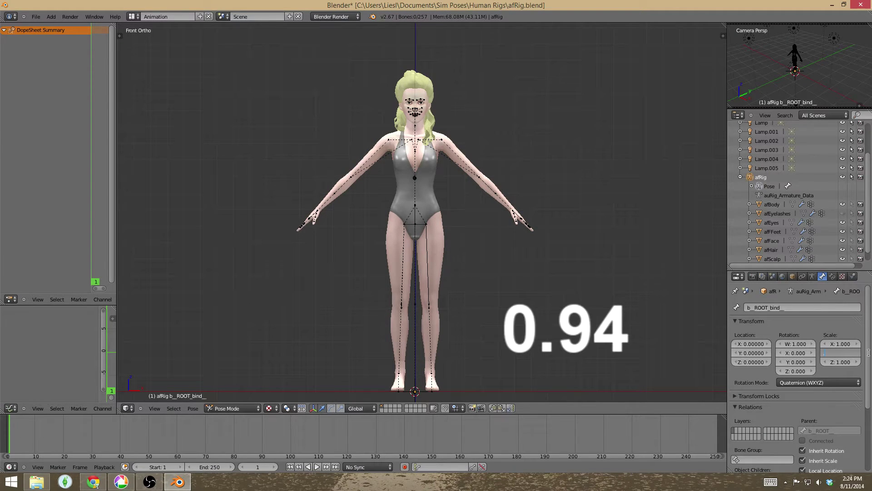
pyautogui.write('.94')
pyautogui.press('Return')
# Set the root bone's X and Z scale to 0.94 as well
pyautogui.moveTo(846, 345); pyautogui.dragTo(848, 345)
pyautogui.click(843, 344)
pyautogui.write('1.1')
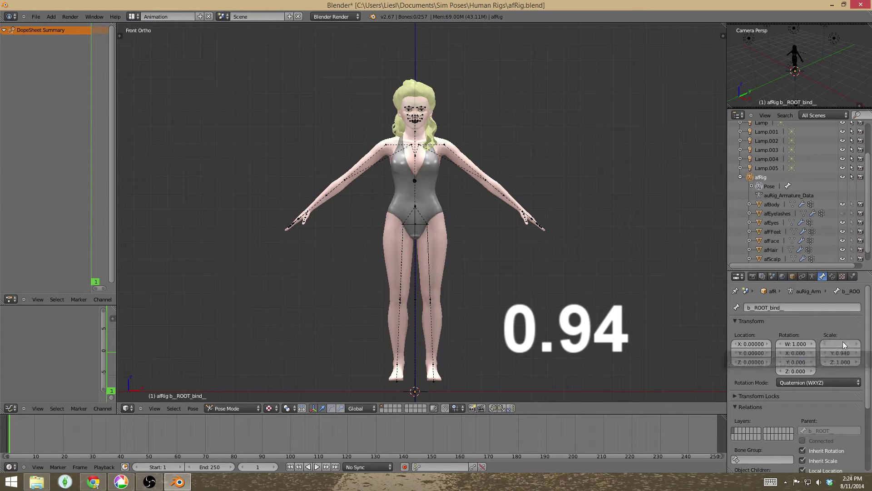
pyautogui.press('BackSpace')
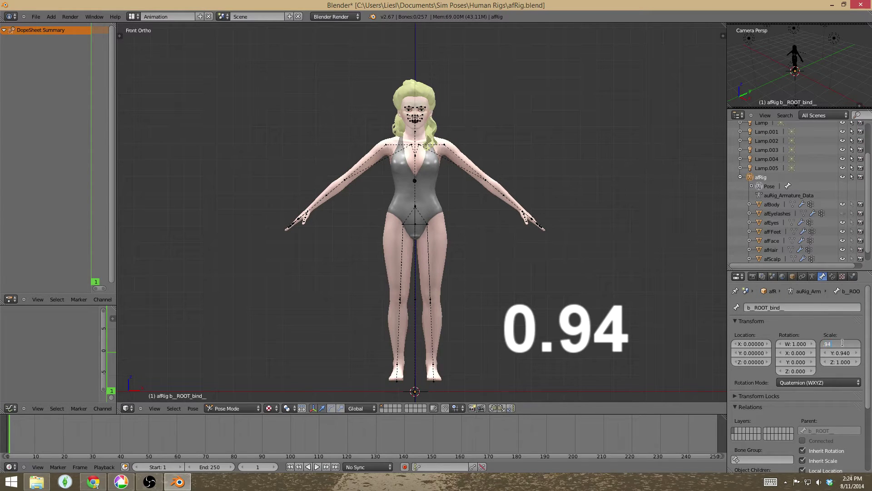
pyautogui.write('.94')
pyautogui.press('Return')
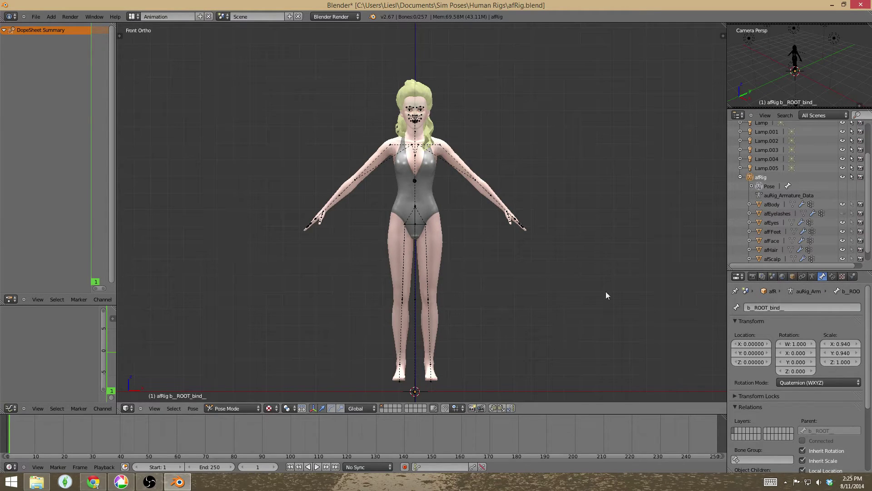
pyautogui.click(848, 365)
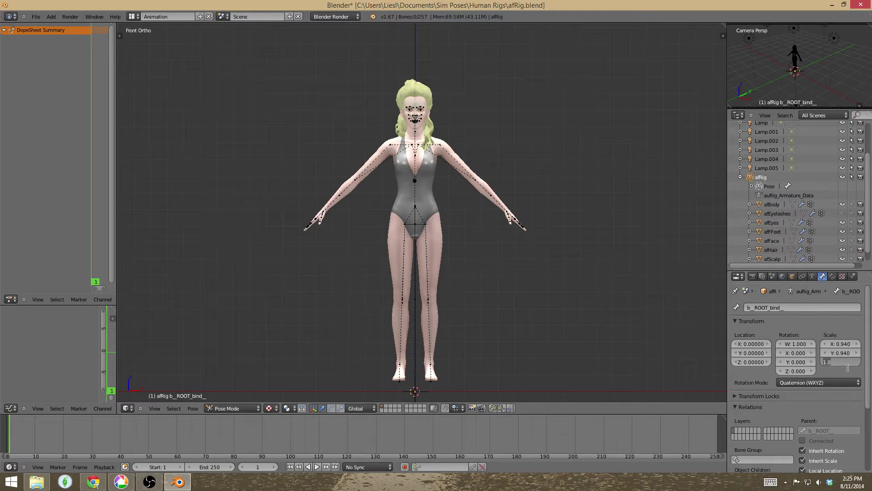
pyautogui.press('BackSpace')
pyautogui.write('.94')
pyautogui.press('Return')
pyautogui.moveTo(658, 224); pyautogui.dragTo(554, 225, button='middle')
# Orbit around the scaled rig to view it from frontal and three-quarter angles
pyautogui.moveTo(402, 195); pyautogui.dragTo(504, 277, button='middle')
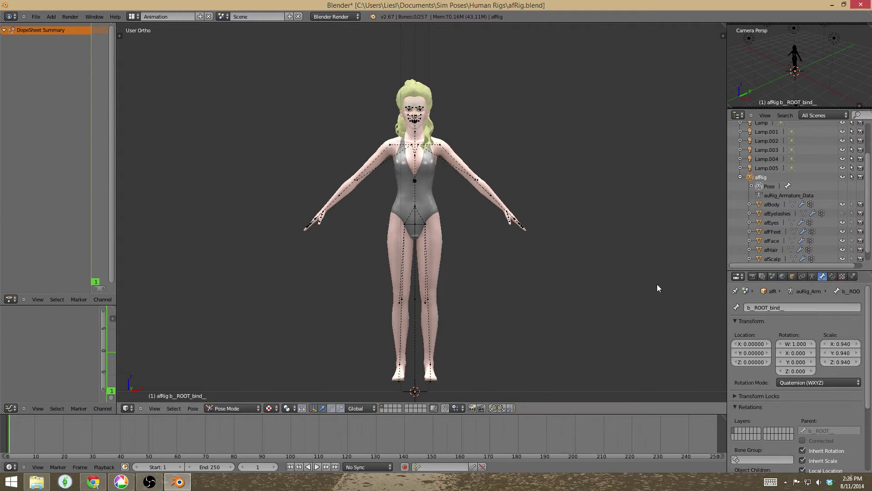
pyautogui.moveTo(546, 311); pyautogui.dragTo(490, 210, button='middle')
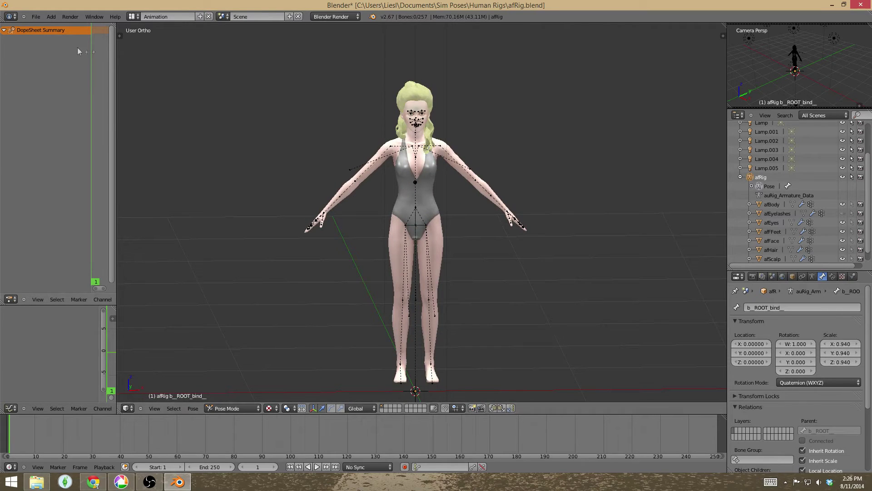
pyautogui.moveTo(347, 289); pyautogui.dragTo(352, 293, button='middle')
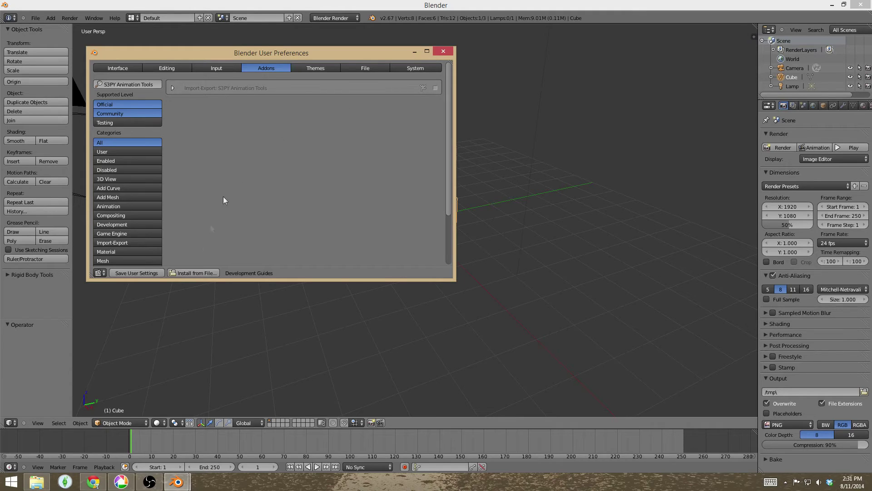
# Install the io_s3py_animation-1.60.zip add-on from the Downloads folder
pyautogui.click(199, 273)
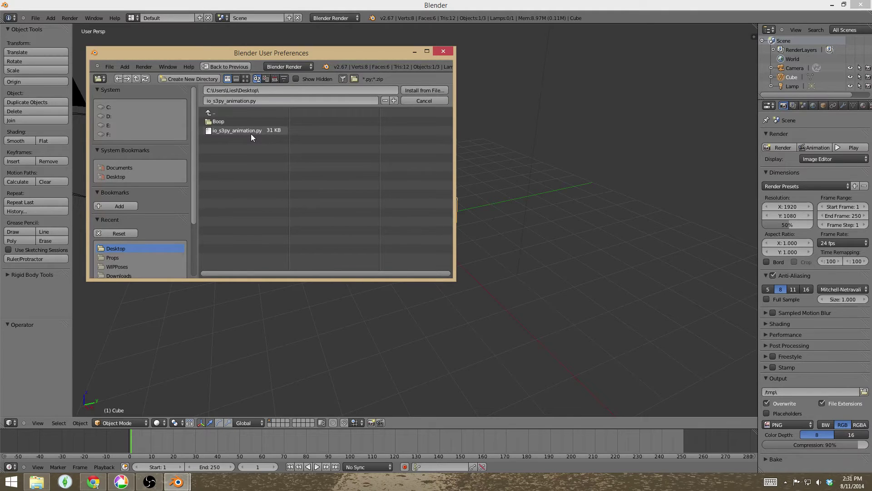
pyautogui.scroll(-3, 132, 214)
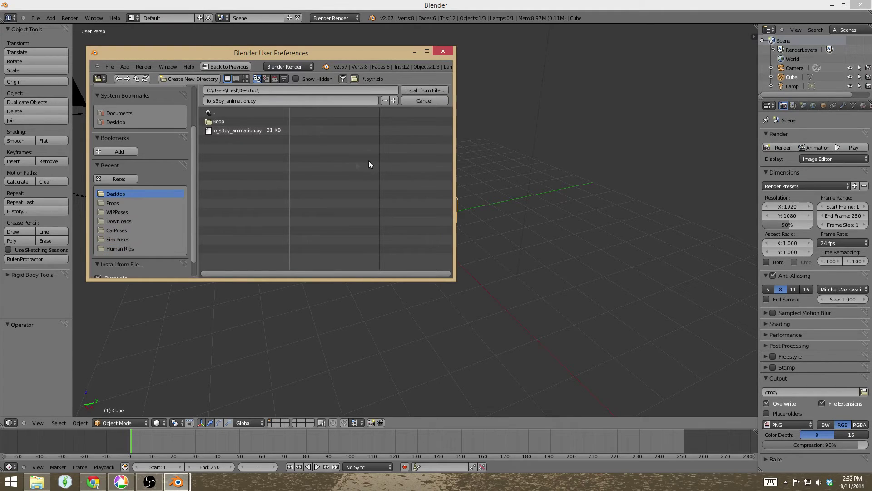
pyautogui.click(120, 221)
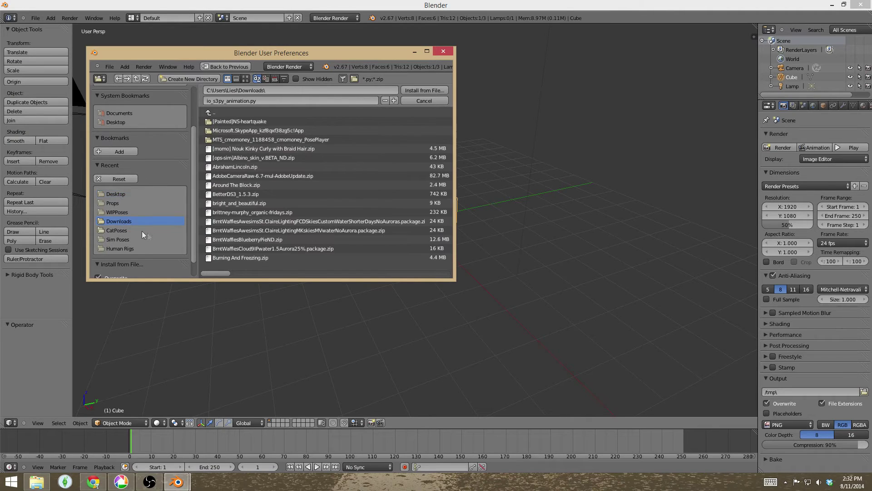
pyautogui.moveTo(215, 272); pyautogui.dragTo(271, 274)
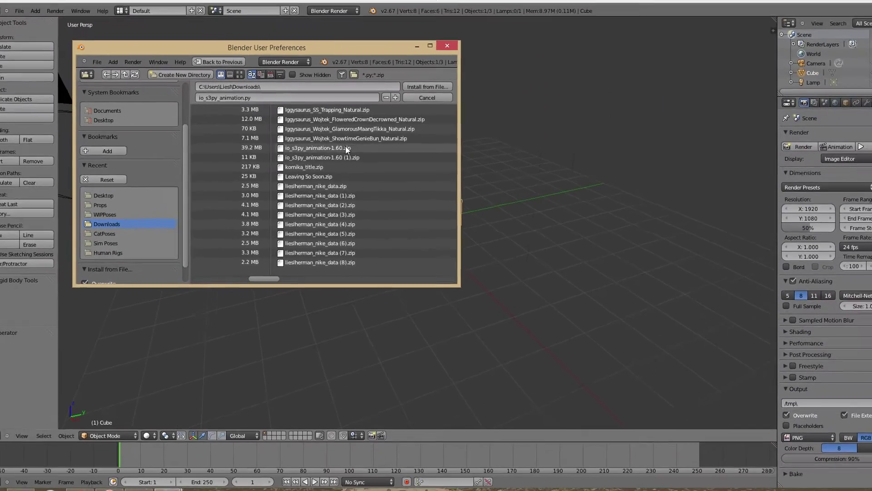
pyautogui.click(350, 143)
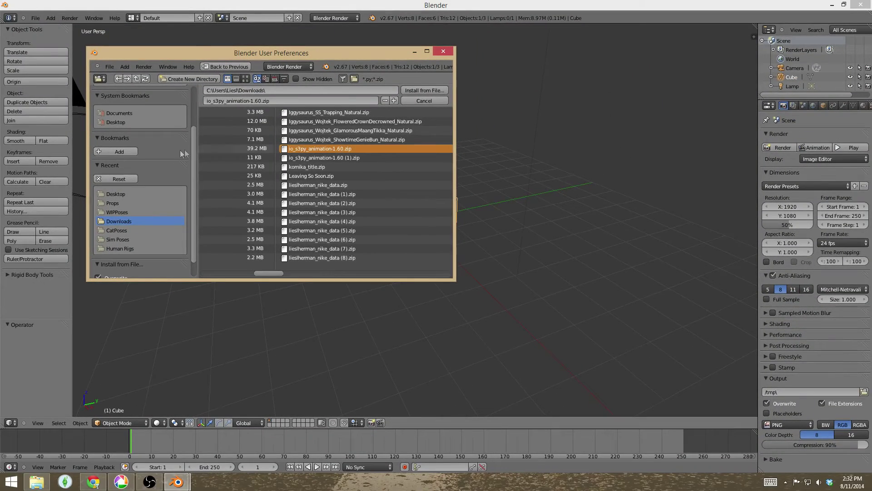
pyautogui.click(421, 91)
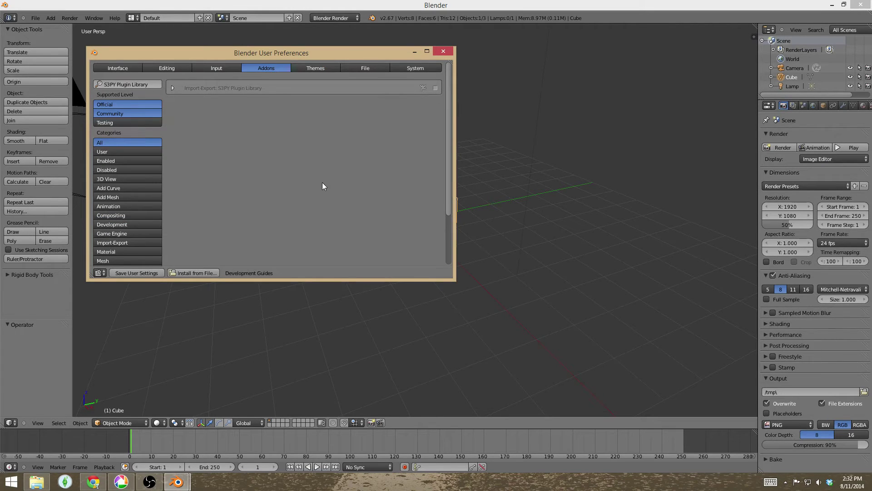
# Enable the S3PY Plugin Library add-on and select the afRig root bone in the viewport
pyautogui.click(436, 88)
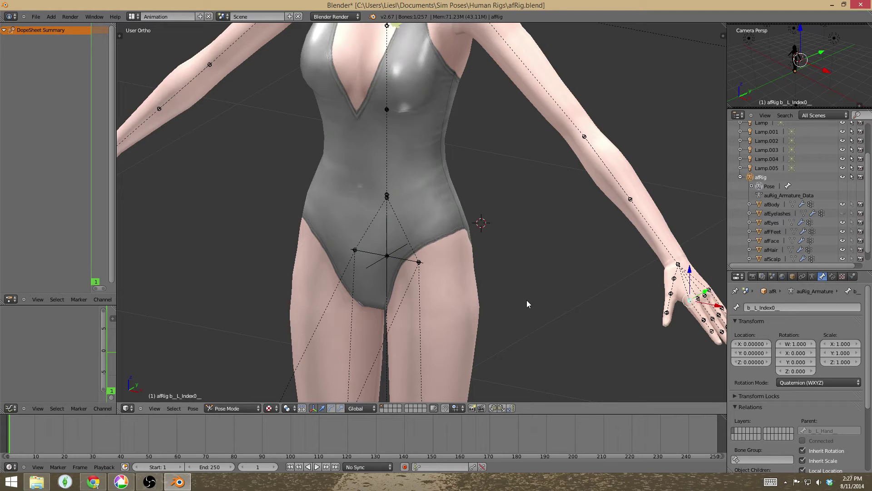
pyautogui.moveTo(372, 246); pyautogui.dragTo(591, 178, button='middle')
pyautogui.rightClick(412, 253)
pyautogui.moveTo(461, 258); pyautogui.dragTo(423, 273, button='middle')
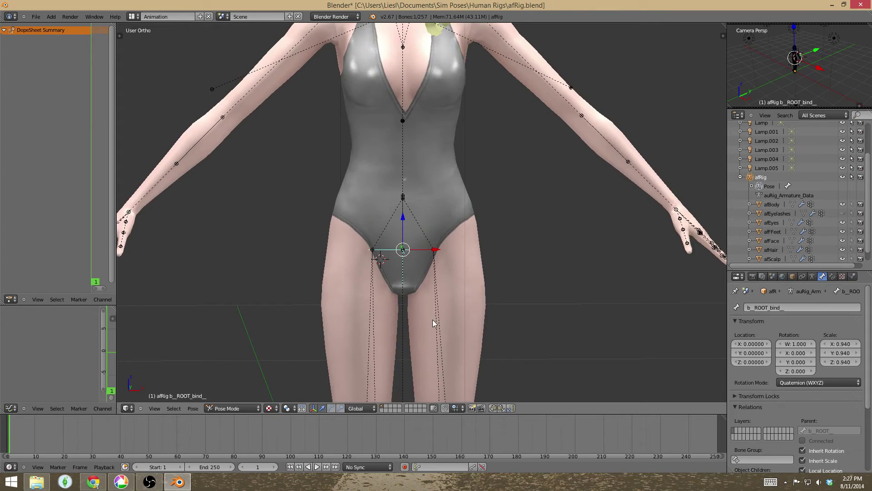
pyautogui.scroll(-6, 432, 320)
pyautogui.moveTo(459, 314); pyautogui.dragTo(497, 232, button='middle')
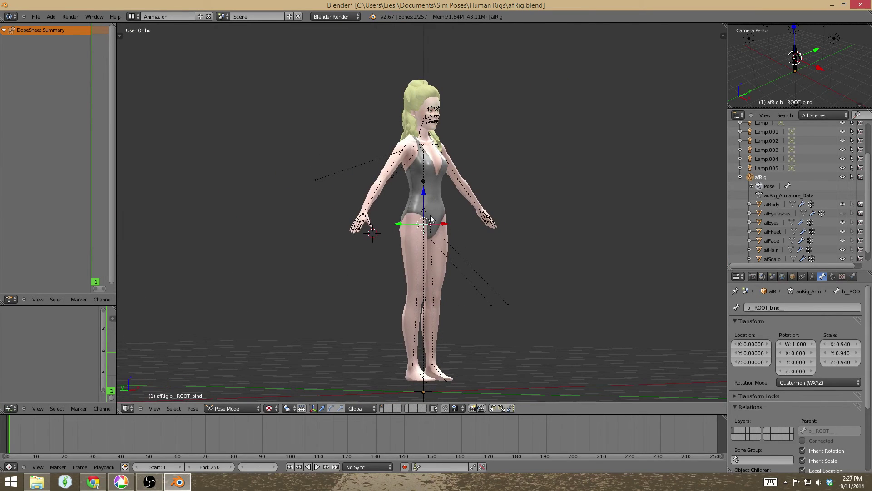
# Start and cancel two root-bone rotations, then move the whole rig off centre by its root bone
pyautogui.press('r')
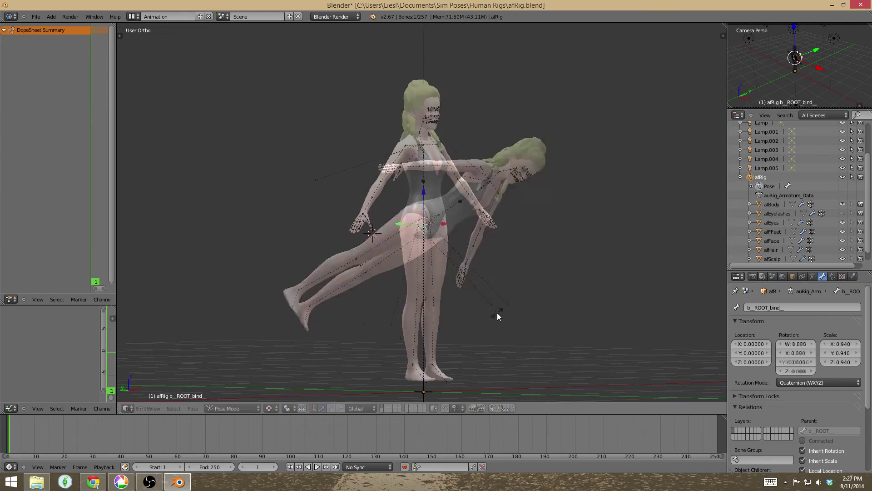
pyautogui.press('Escape')
pyautogui.press('r')
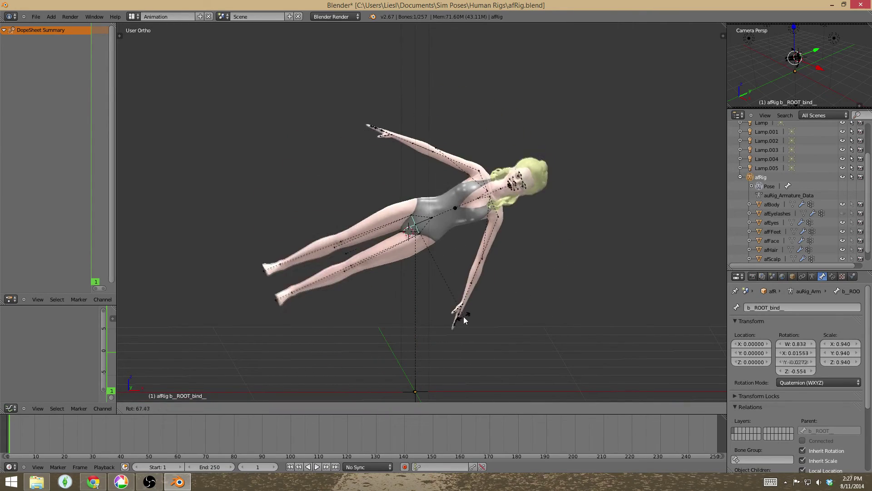
pyautogui.press('Escape')
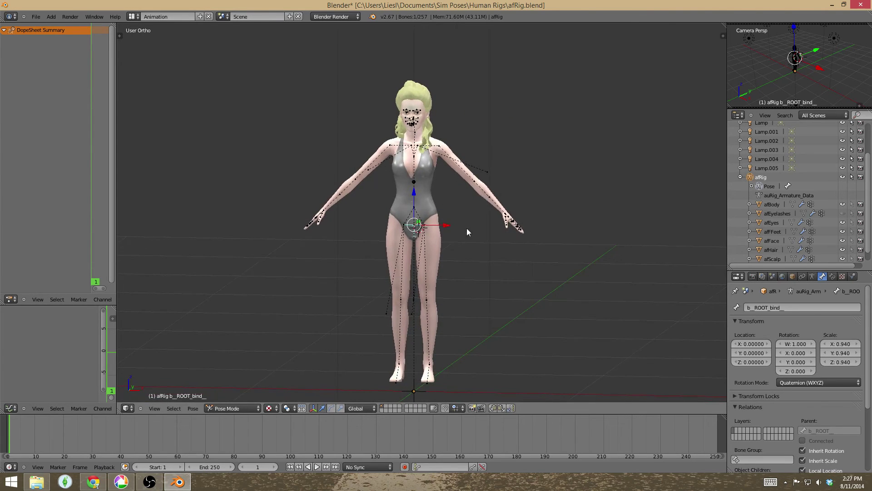
pyautogui.moveTo(467, 228); pyautogui.dragTo(540, 252, button='middle')
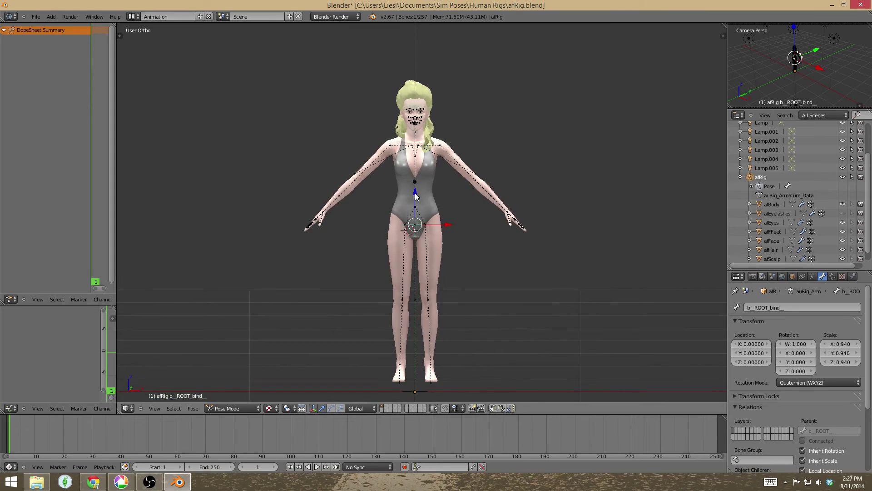
pyautogui.moveTo(416, 197); pyautogui.dragTo(472, 262)
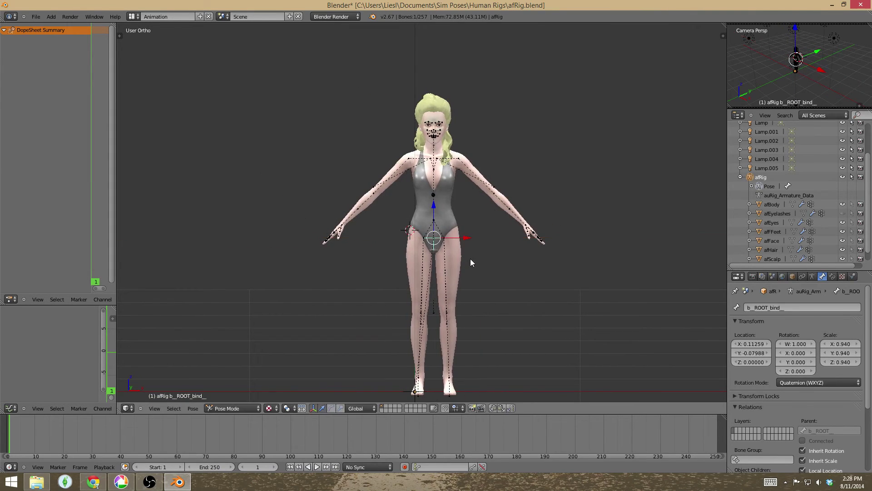